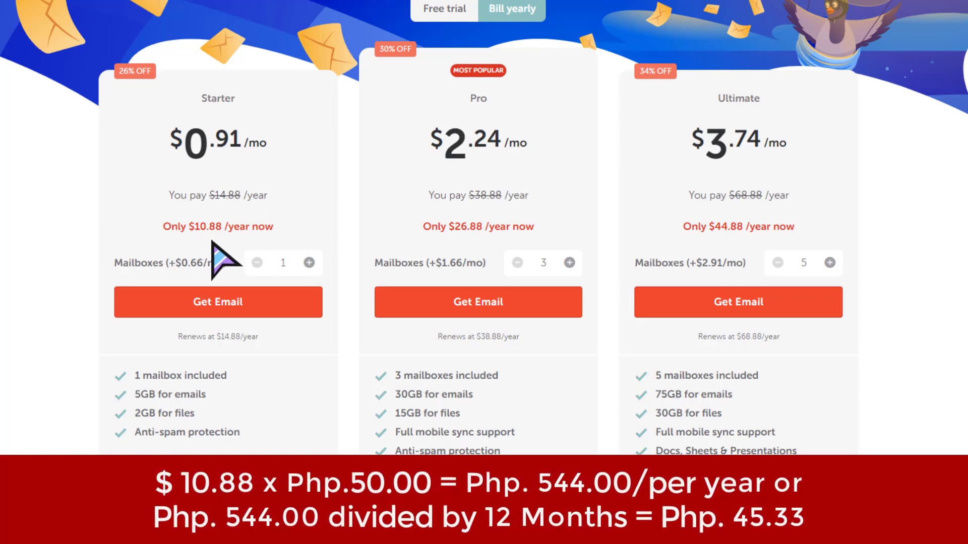
Review the plan features and choose Get Email on the Starter plan.
{"action": "scroll", "coordinate": [212, 242], "scroll_direction": "down", "scroll_amount": 1}
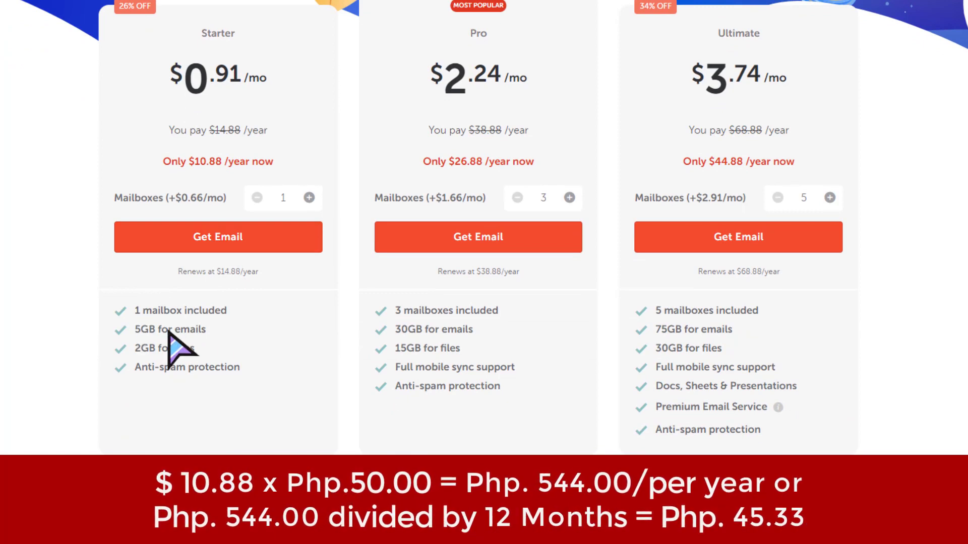
{"action": "scroll", "coordinate": [282, 282], "scroll_direction": "up", "scroll_amount": 1}
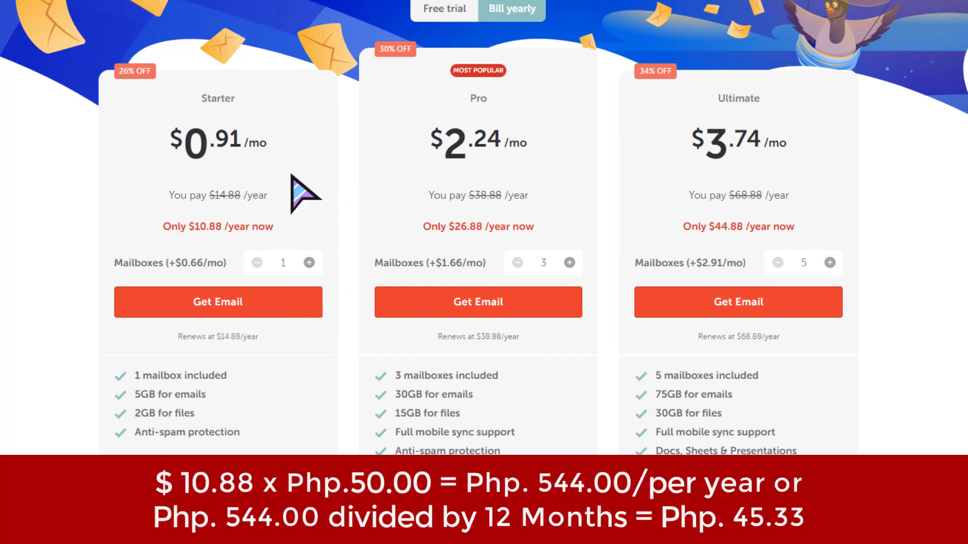
{"action": "left_click", "coordinate": [251, 305]}
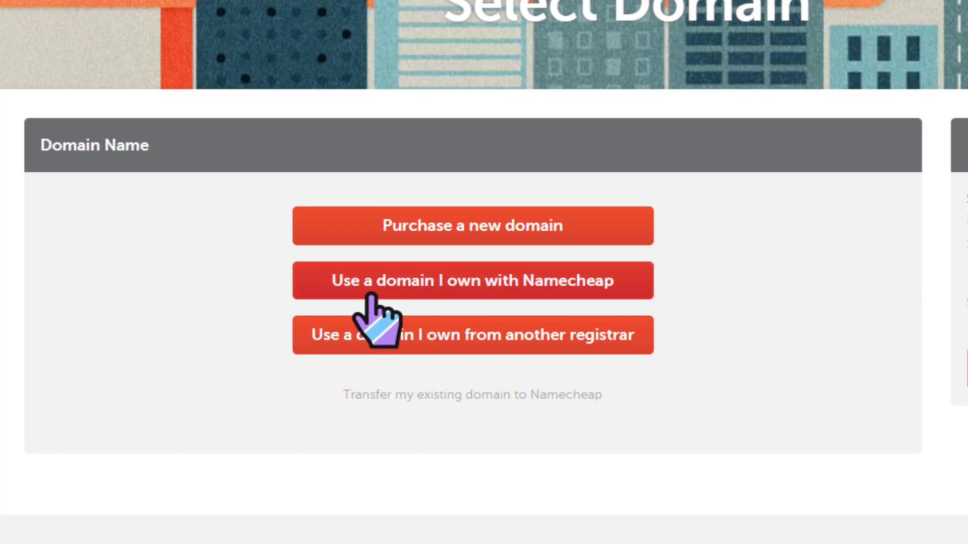
Add one year of Starter Email for the owned Namecheap domain to the cart, $10.88 subtotal.
{"action": "left_click", "coordinate": [536, 288]}
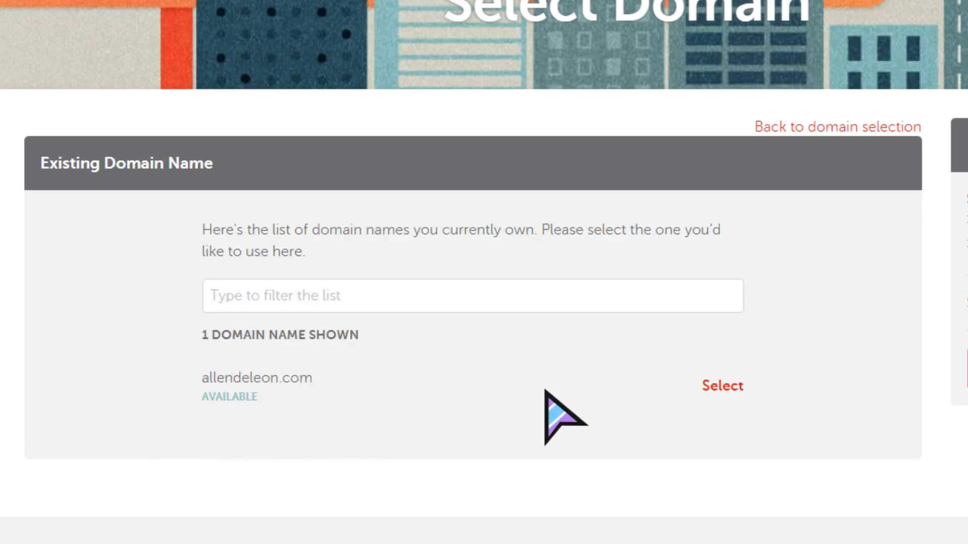
{"action": "left_click", "coordinate": [717, 389]}
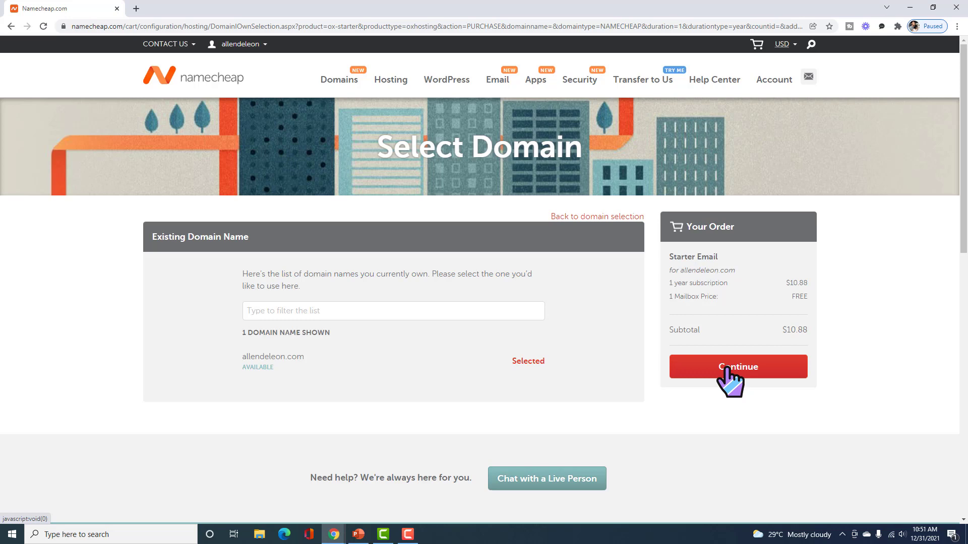
{"action": "left_click", "coordinate": [725, 370]}
{"action": "left_click", "coordinate": [734, 339]}
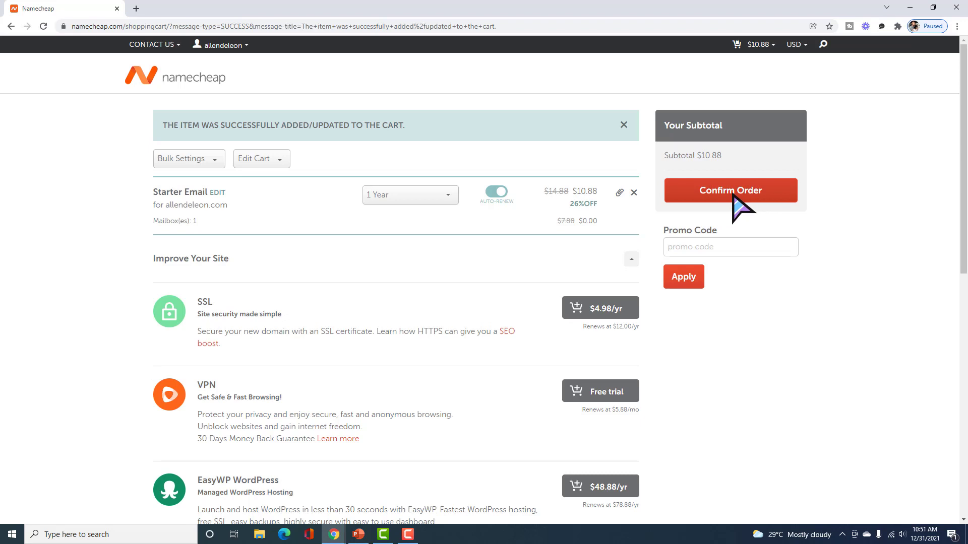
Pay $10.88 for the order with the default account card, accepting the Terms of Service.
{"action": "left_click", "coordinate": [734, 194]}
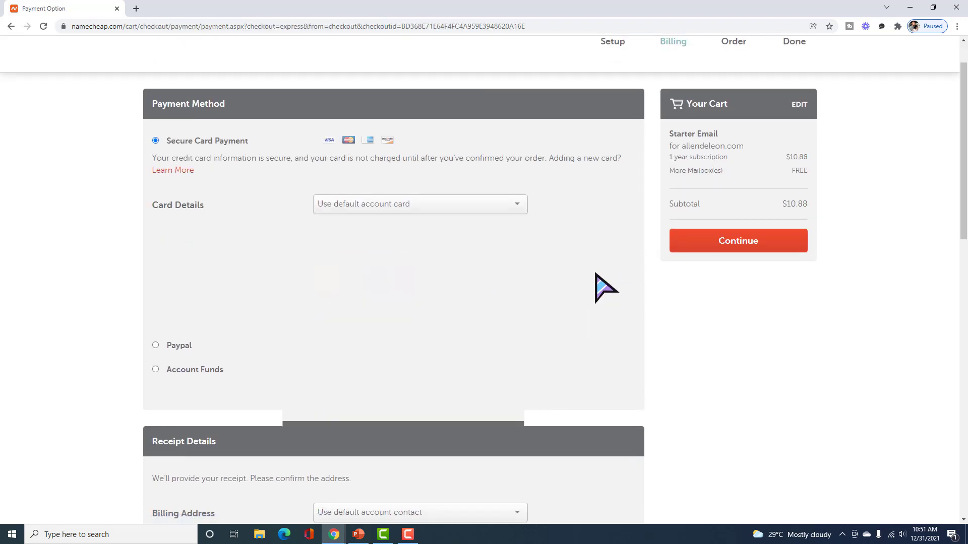
{"action": "left_click", "coordinate": [738, 291]}
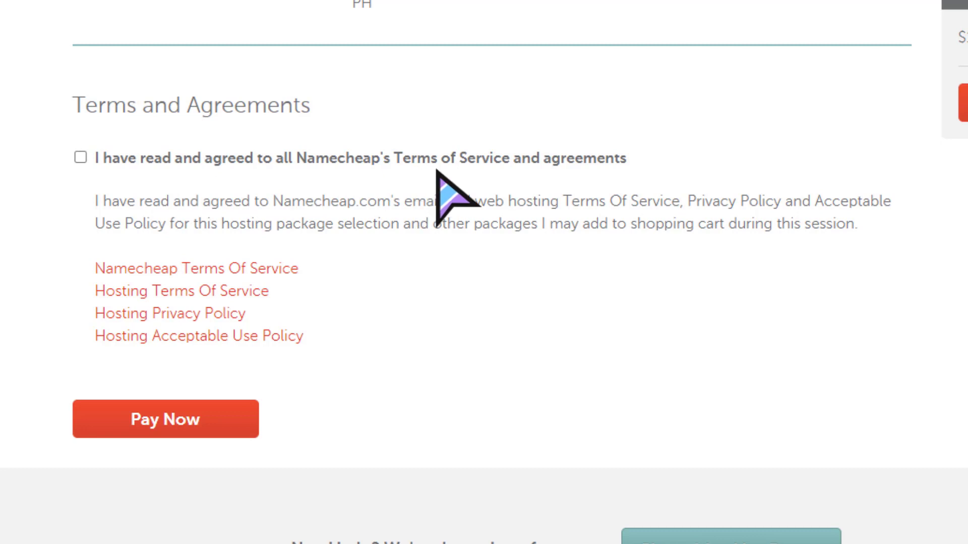
{"action": "left_click", "coordinate": [80, 158]}
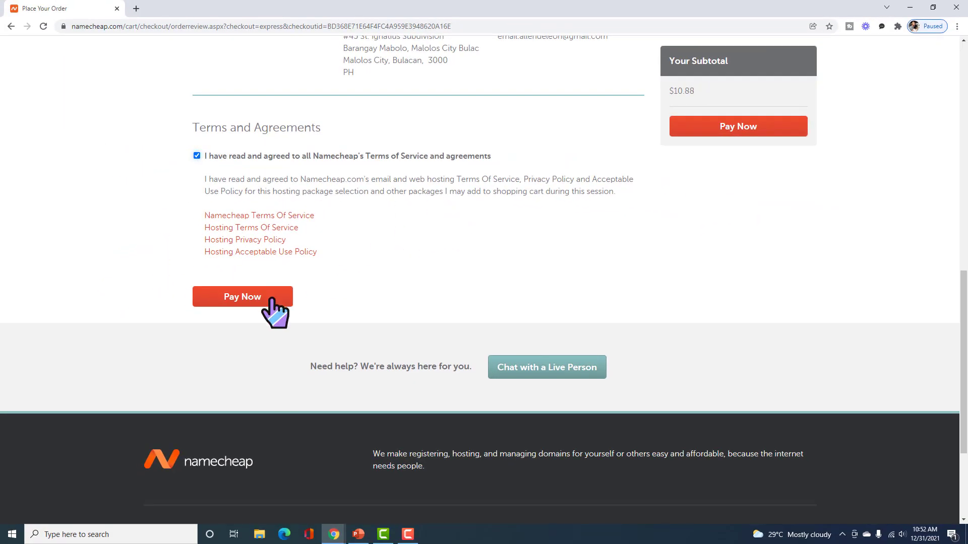
{"action": "left_click", "coordinate": [725, 127]}
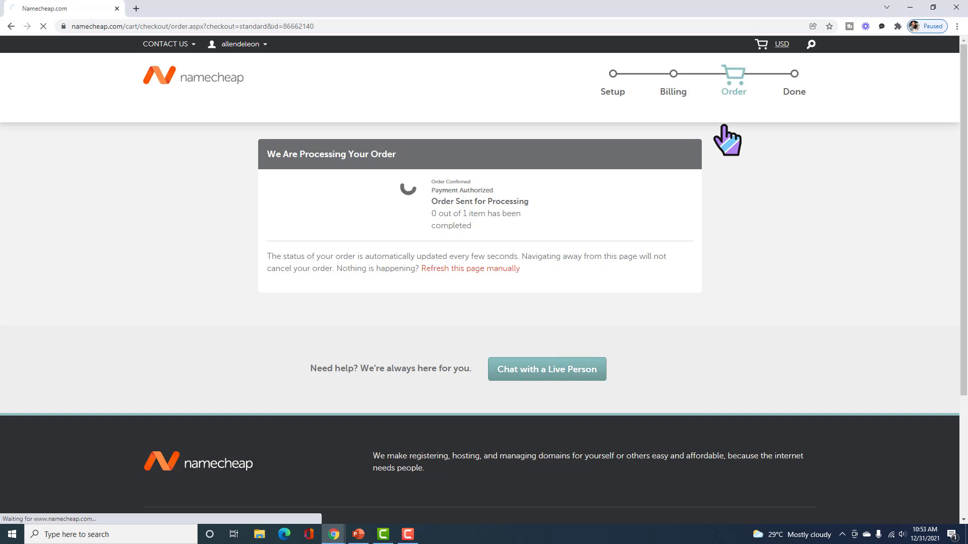
{"action": "scroll", "coordinate": [554, 212], "scroll_direction": "down", "scroll_amount": 2}
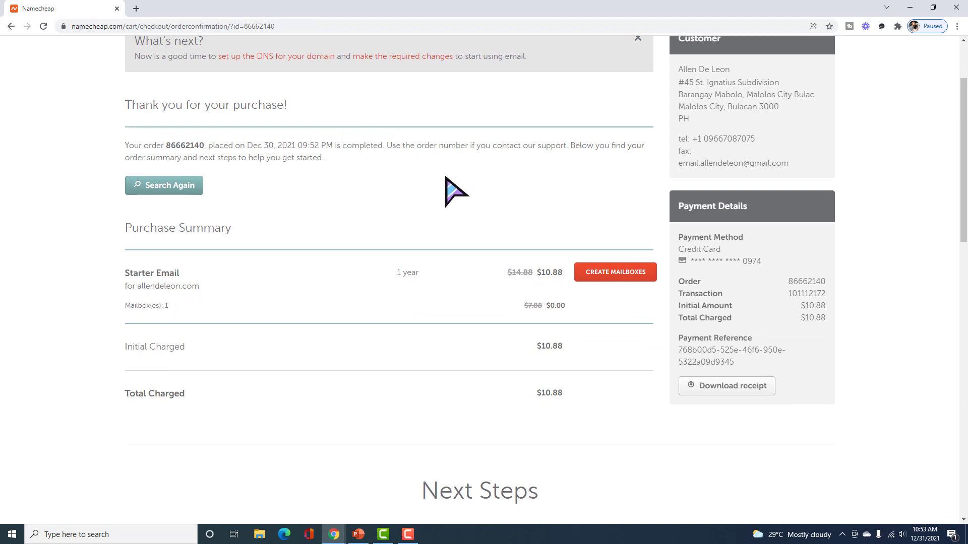
Open the Create Mailbox form for the owned domain's new mailbox named support, 5 GB storage.
{"action": "left_click", "coordinate": [620, 275]}
{"action": "scroll", "coordinate": [630, 260], "scroll_direction": "down", "scroll_amount": 6}
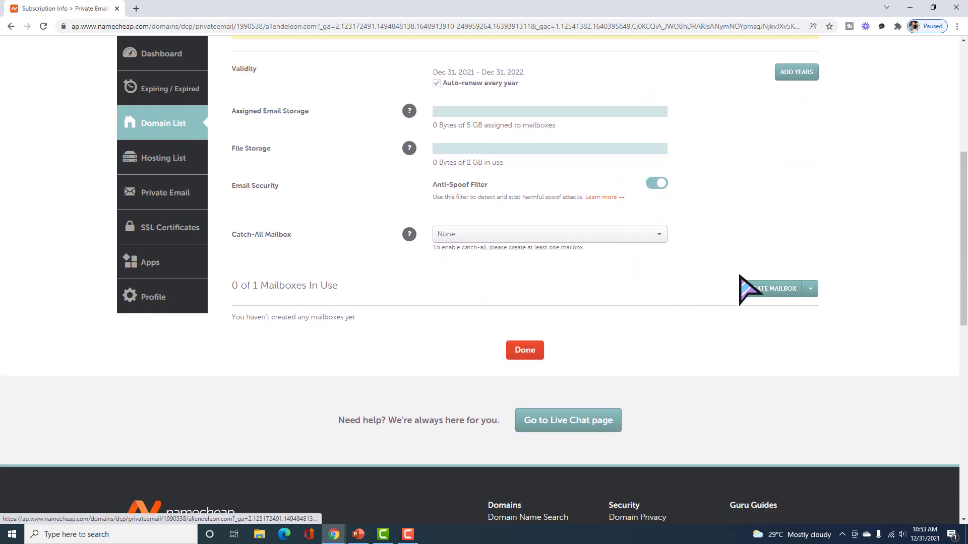
{"action": "left_click", "coordinate": [769, 290]}
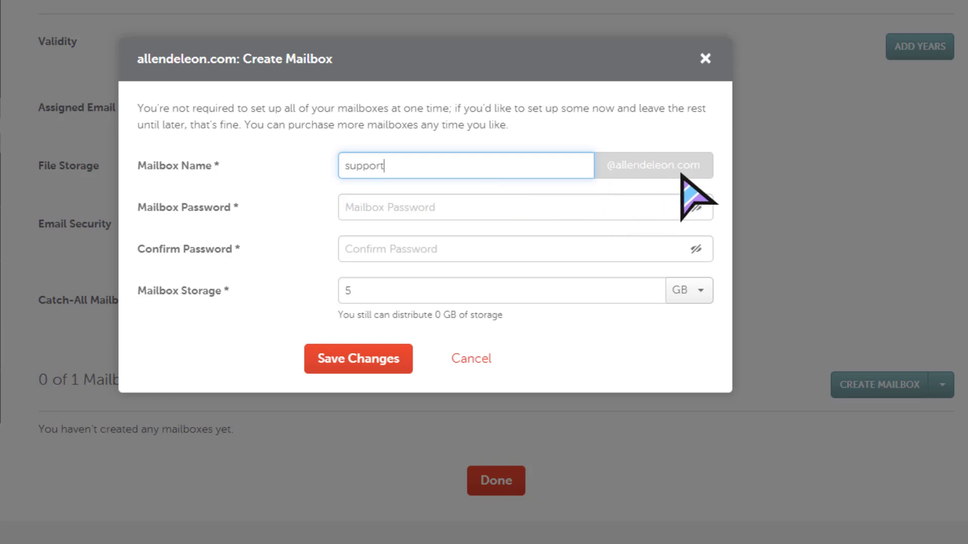
Enter and confirm the support mailbox password, save it, and dismiss Chrome's save-password prompt.
{"action": "left_click", "coordinate": [415, 215]}
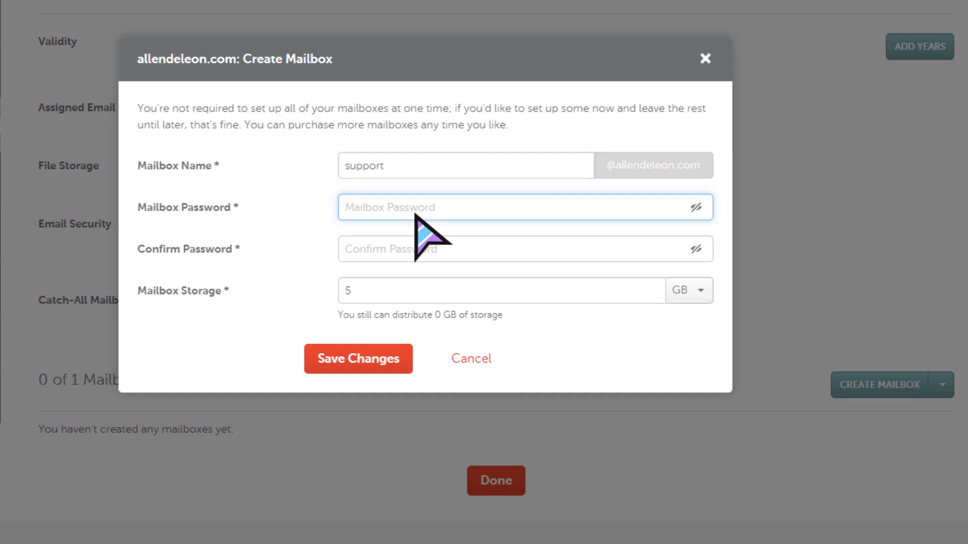
{"action": "type", "text": "password1"}
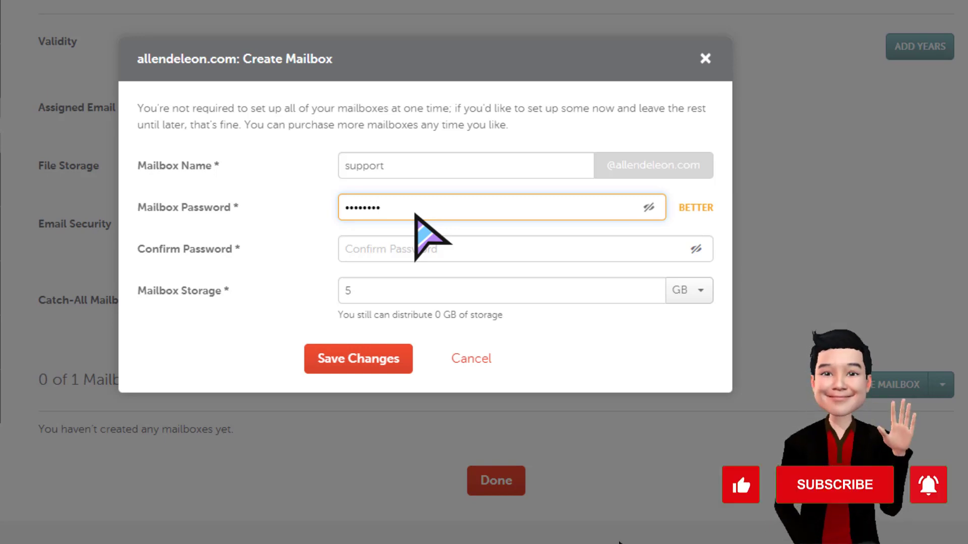
{"action": "type", "text": "!"}
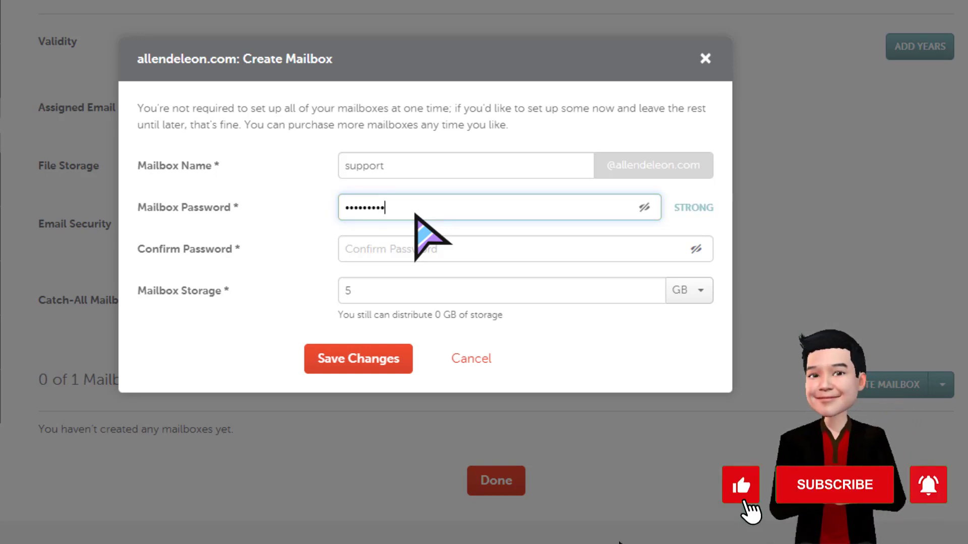
{"action": "left_click", "coordinate": [392, 249]}
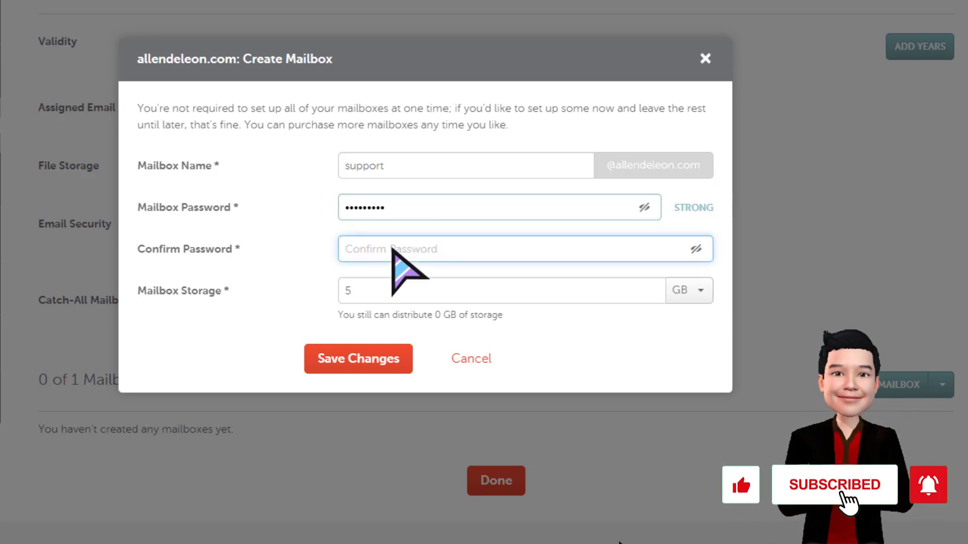
{"action": "type", "text": "Passwo"}
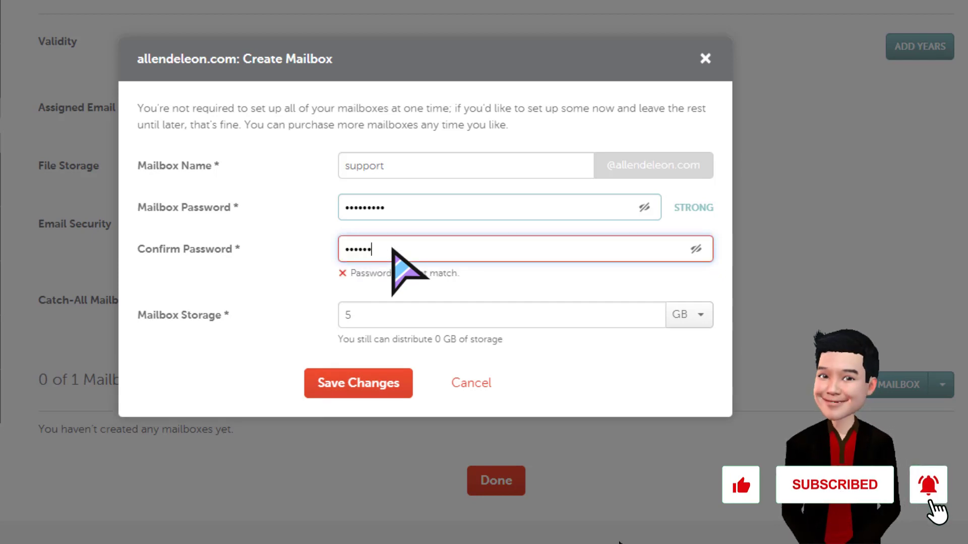
{"action": "type", "text": "rd1!"}
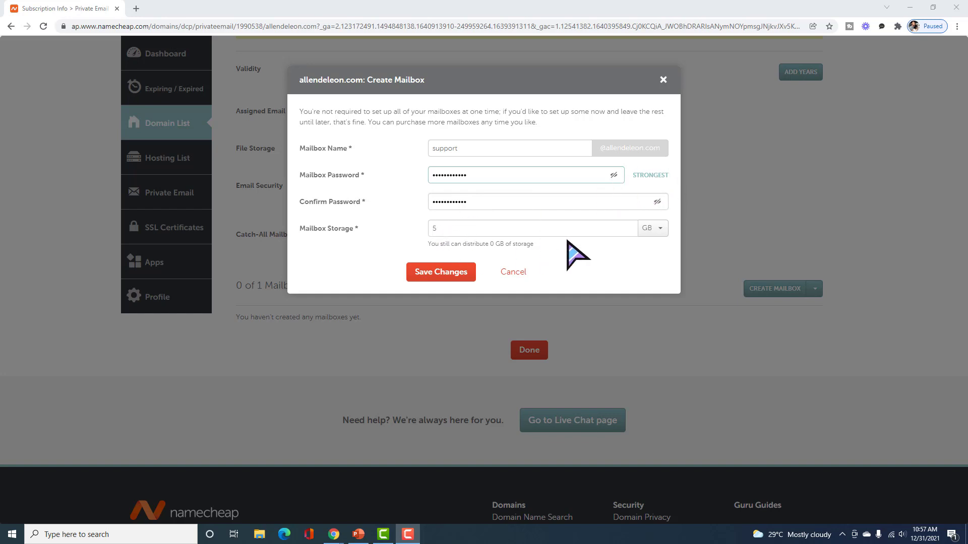
{"action": "left_click", "coordinate": [437, 272]}
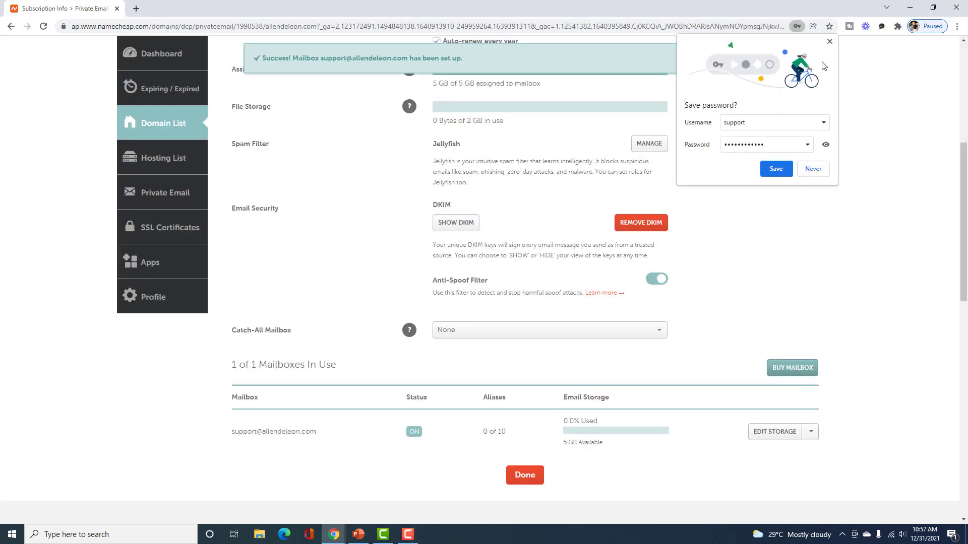
{"action": "left_click", "coordinate": [829, 43]}
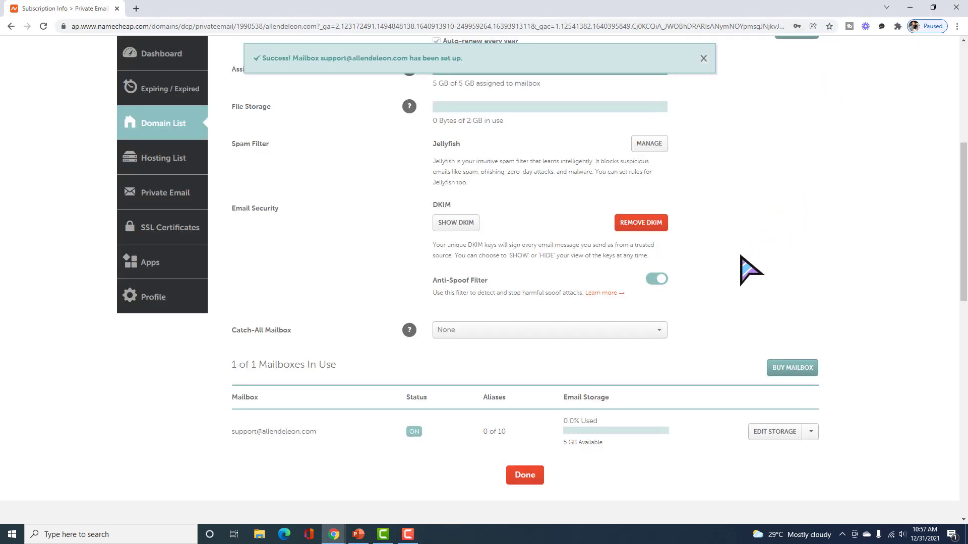
{"action": "scroll", "coordinate": [741, 262], "scroll_direction": "up", "scroll_amount": 4}
{"action": "scroll", "coordinate": [751, 270], "scroll_direction": "up", "scroll_amount": 2}
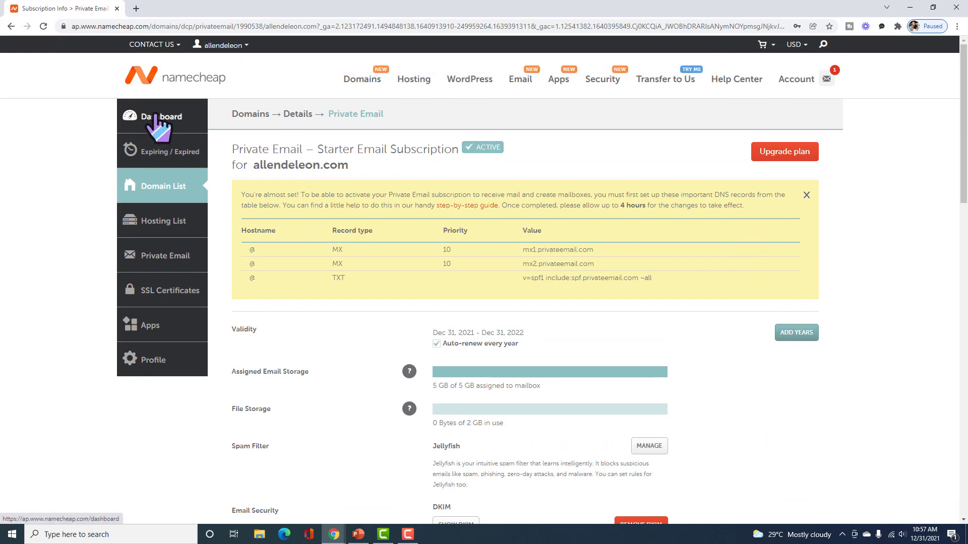
Return to the dashboard and view the Starter Email card: Active, expiring Dec 31, 2022.
{"action": "scroll", "coordinate": [243, 229], "scroll_direction": "down", "scroll_amount": 9}
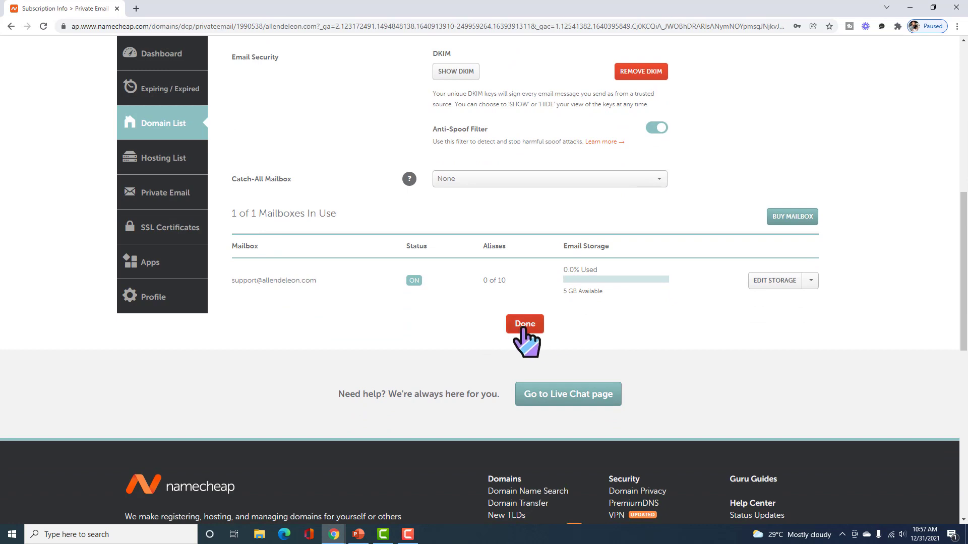
{"action": "left_click", "coordinate": [523, 330]}
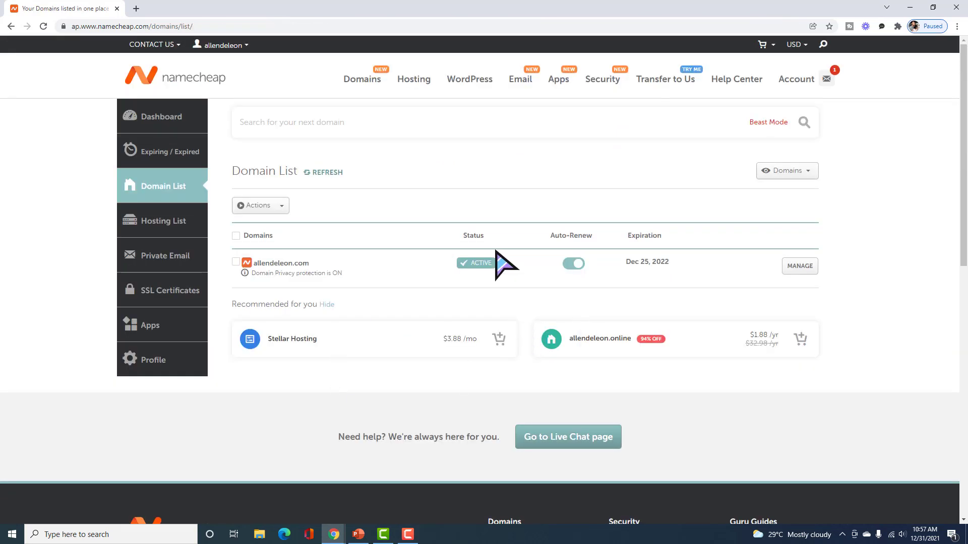
{"action": "left_click", "coordinate": [177, 121]}
{"action": "scroll", "coordinate": [404, 253], "scroll_direction": "up", "scroll_amount": 2}
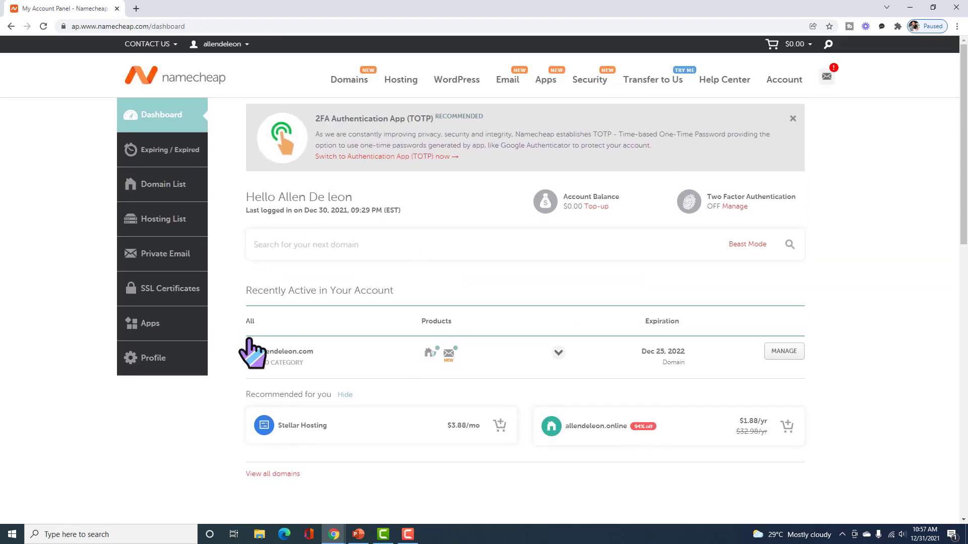
{"action": "scroll", "coordinate": [328, 372], "scroll_direction": "down", "scroll_amount": 2}
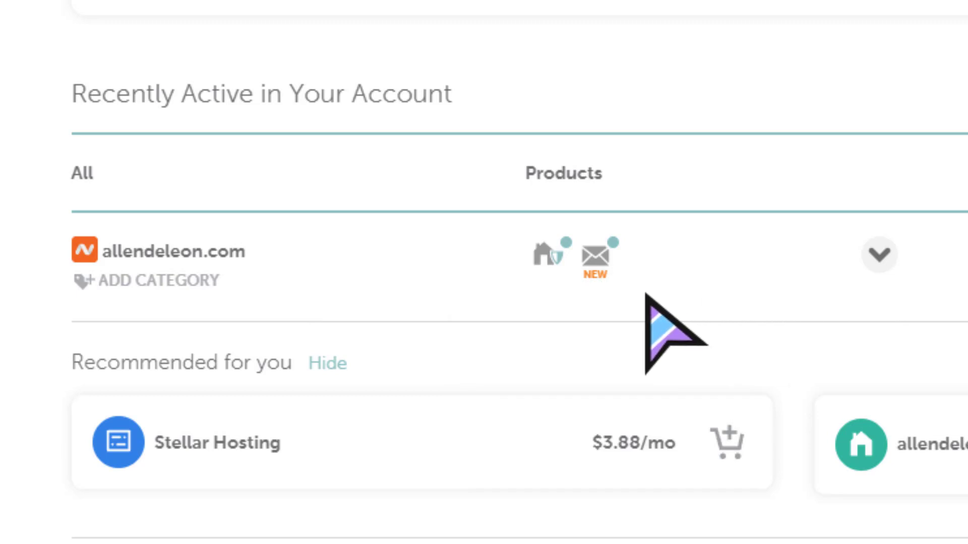
{"action": "mouse_move", "coordinate": [599, 259]}
{"action": "mouse_move", "coordinate": [597, 257]}
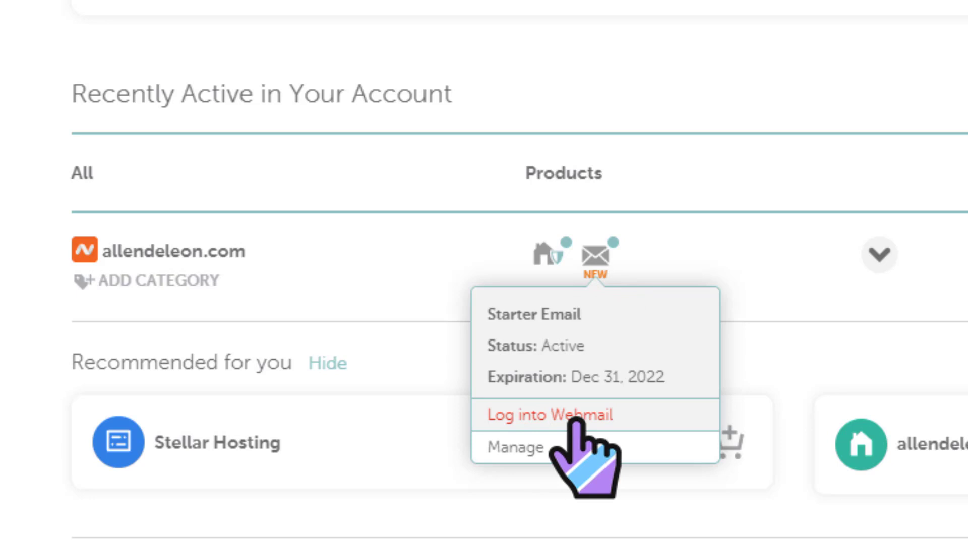
Log into webmail as the support mailbox, staying signed in, and dismiss the What's new notice.
{"action": "left_click", "coordinate": [576, 418]}
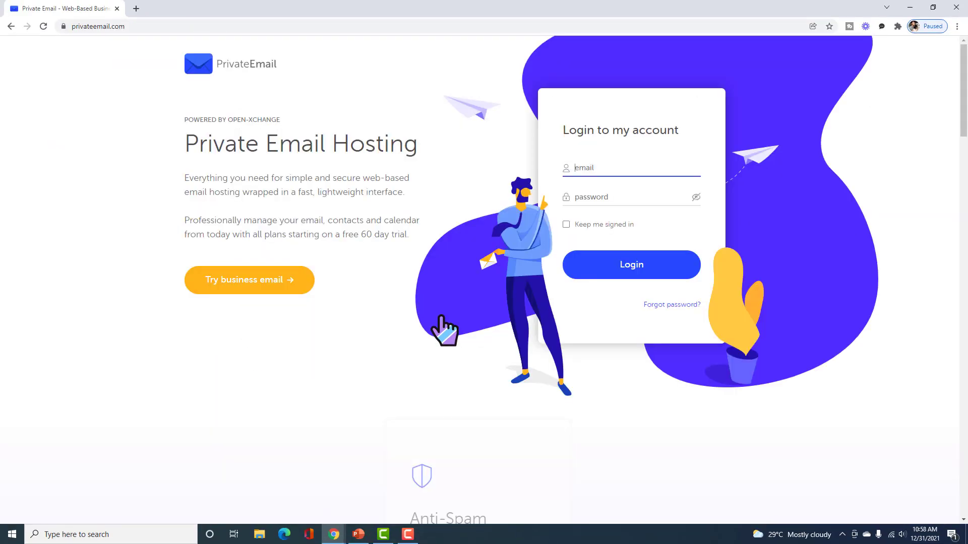
{"action": "left_click", "coordinate": [595, 172]}
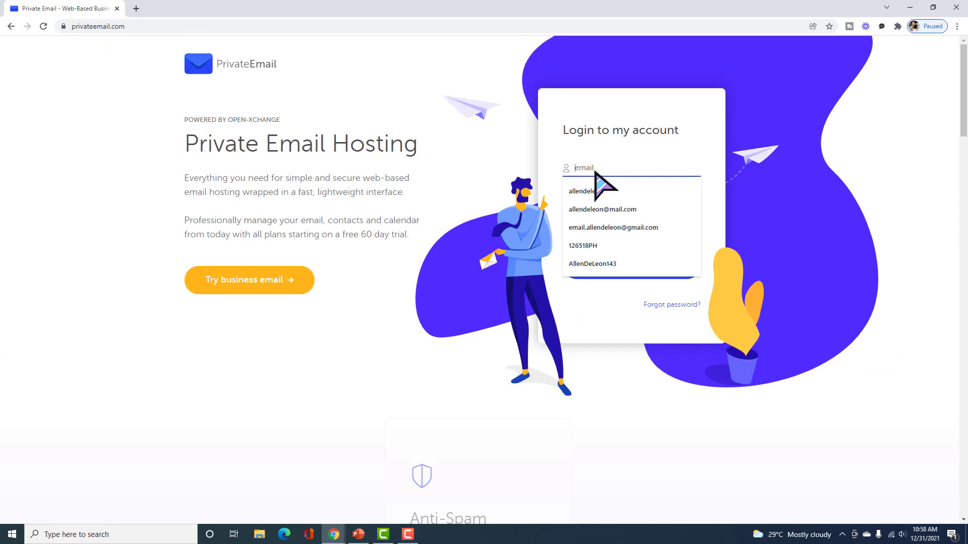
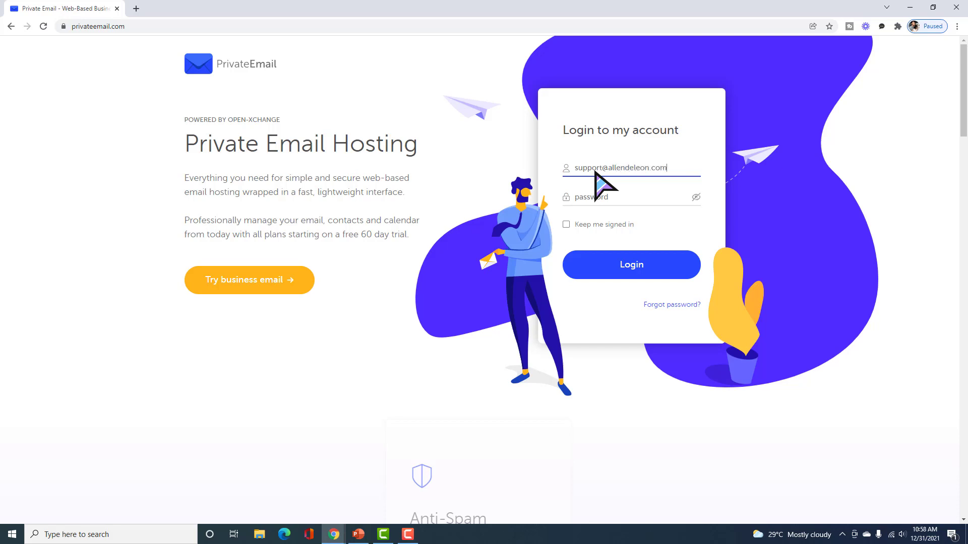
{"action": "left_click", "coordinate": [597, 201]}
{"action": "type", "text": "••••••••••••"}
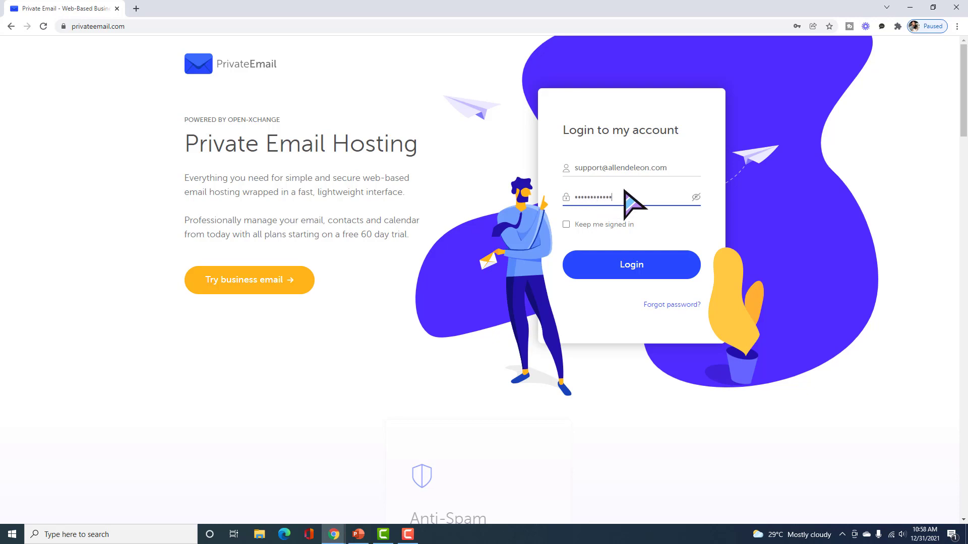
{"action": "left_click", "coordinate": [566, 225]}
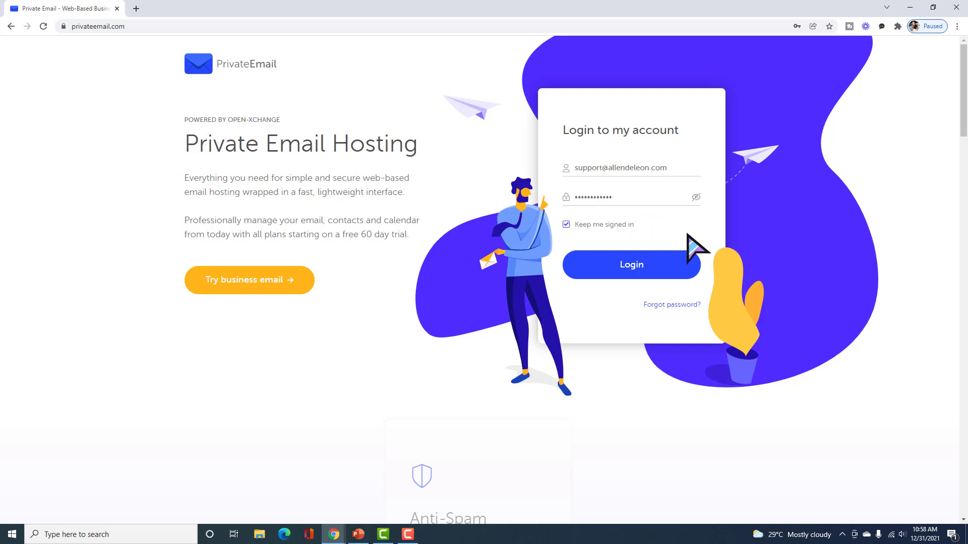
{"action": "left_click", "coordinate": [625, 265]}
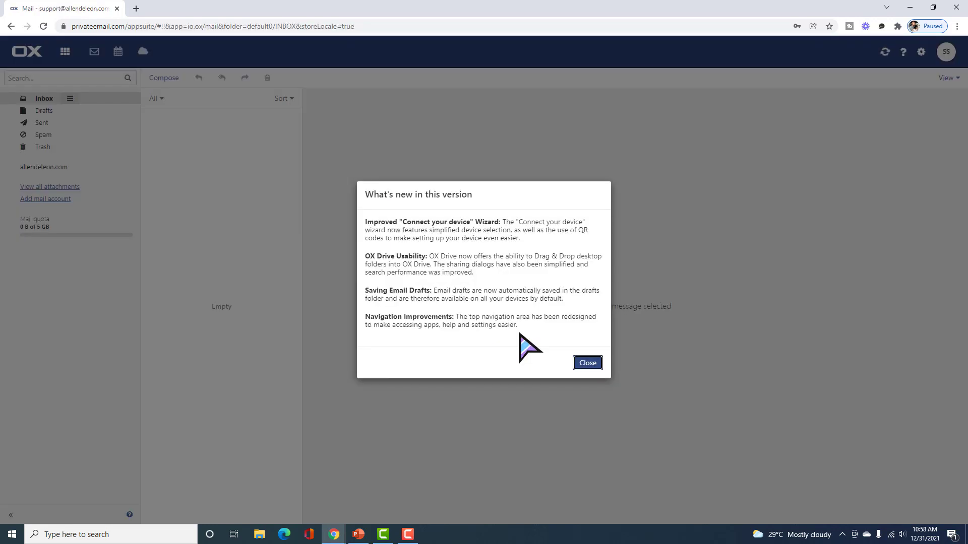
{"action": "left_click", "coordinate": [586, 363]}
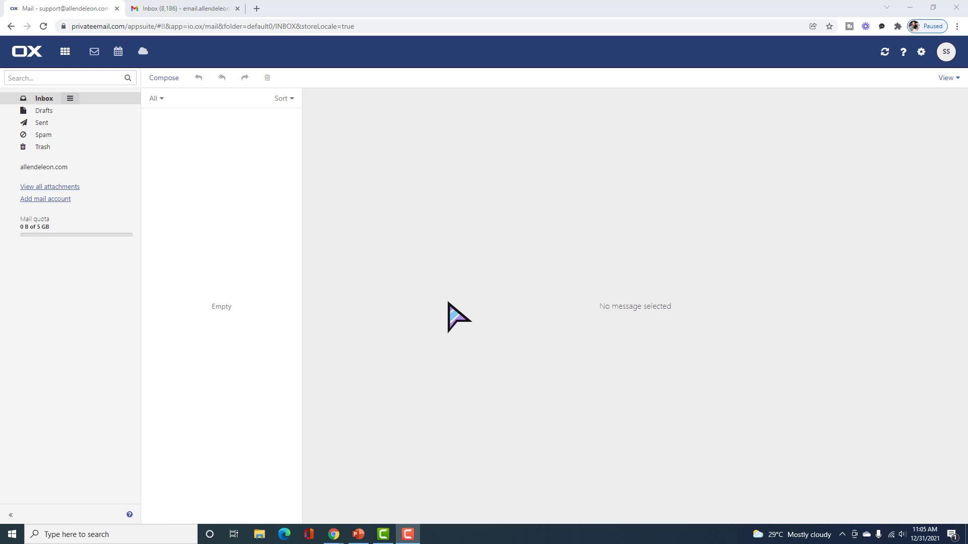
{"action": "left_click", "coordinate": [193, 9]}
Address a new Gmail message to the support mailbox with subject CONGRATZ!!!
{"action": "left_click", "coordinate": [60, 88]}
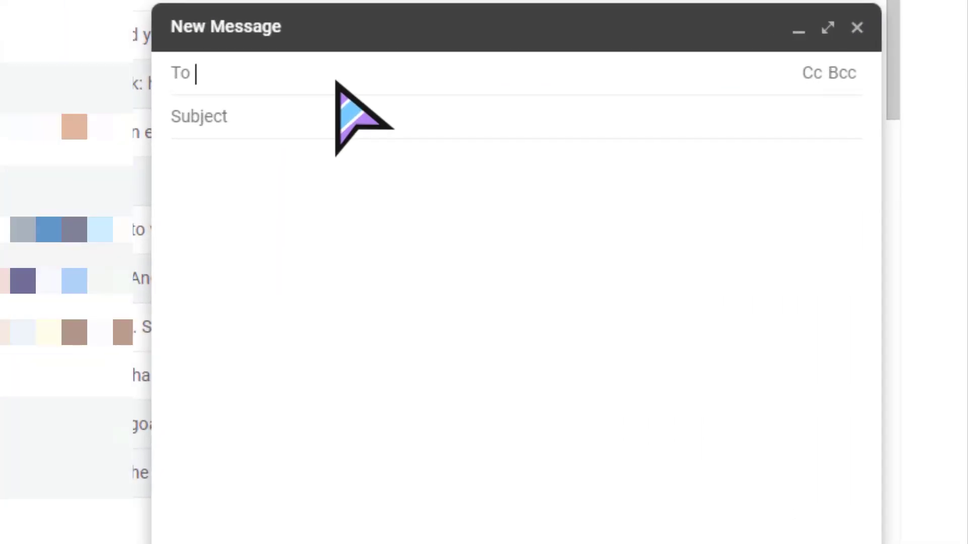
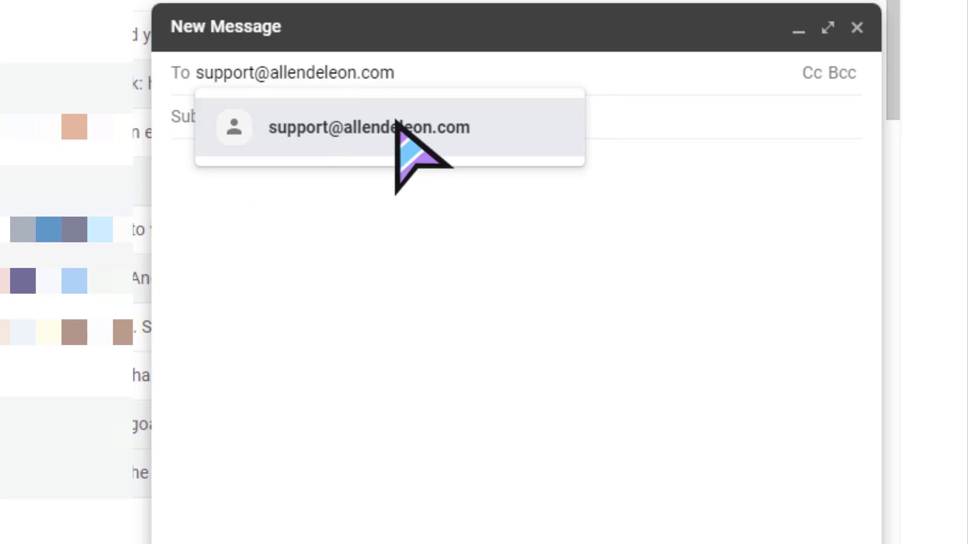
{"action": "left_click", "coordinate": [378, 126]}
{"action": "left_click", "coordinate": [293, 120]}
{"action": "type", "text": "CONGRAT"}
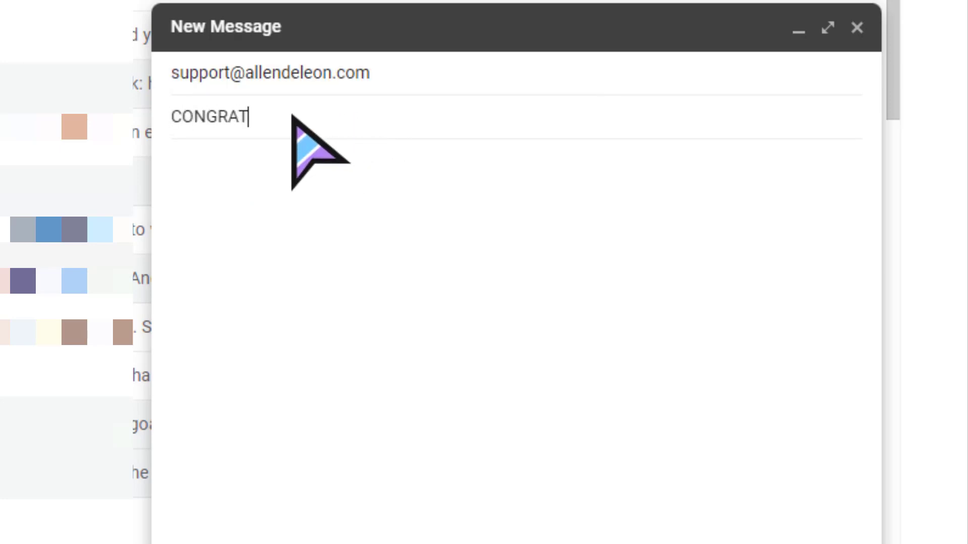
Write the body 'Congrats sa bago mong email address!' and send the message.
{"action": "left_click", "coordinate": [285, 208]}
{"action": "type", "text": "d"}
{"action": "key", "text": "BackSpace"}
{"action": "key", "text": "BackSpace"}
{"action": "key", "text": "BackSpace"}
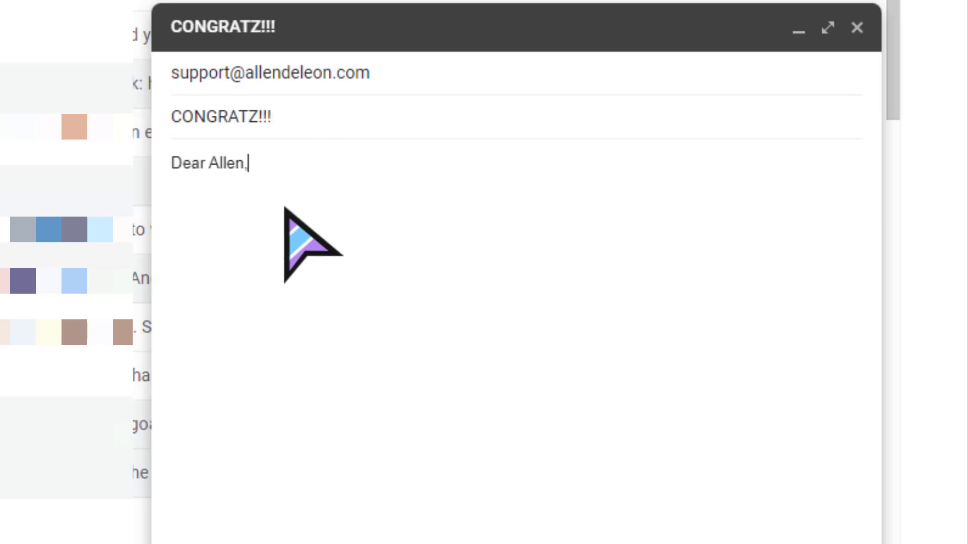
{"action": "key", "text": "Return"}
{"action": "key", "text": "Return"}
{"action": "type", "text": "Congrats sa bago mong email address"}
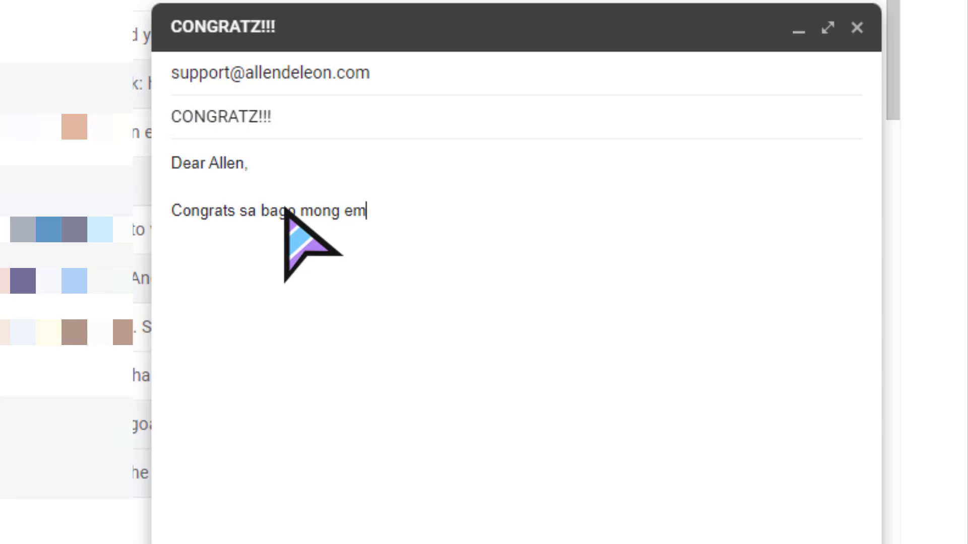
{"action": "type", "text": "!!!"}
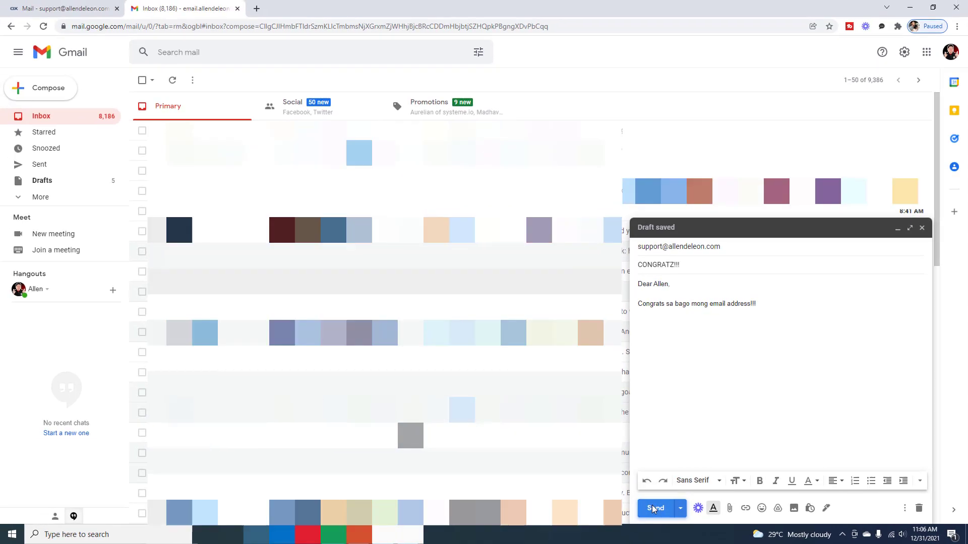
{"action": "left_click", "coordinate": [456, 488]}
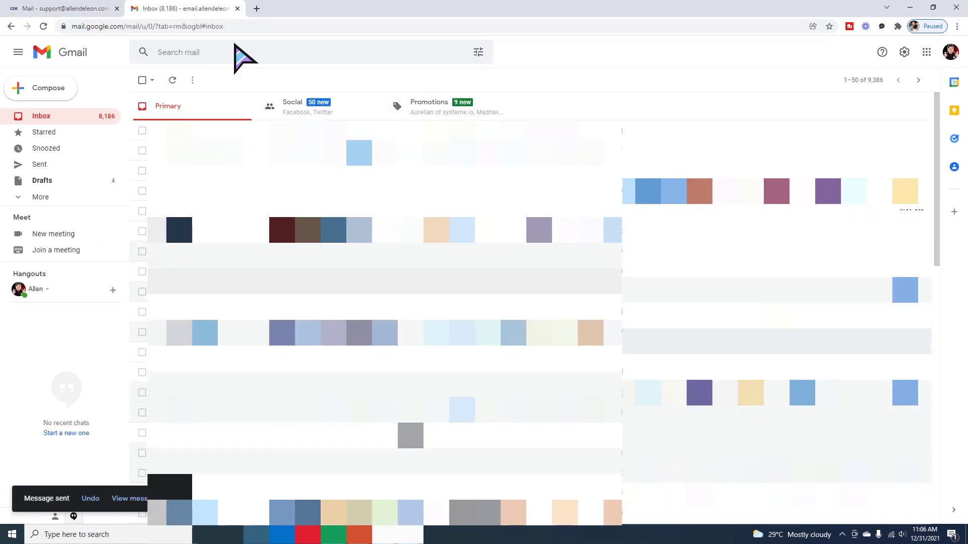
Reload the support webmail inbox and open the newly arrived CONGRATZ!!! message.
{"action": "left_click", "coordinate": [71, 9]}
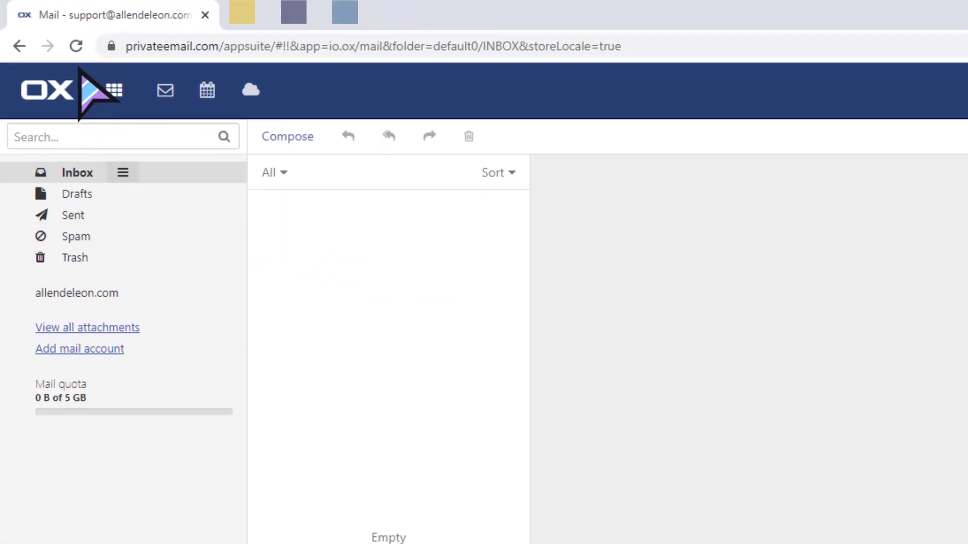
{"action": "left_click", "coordinate": [76, 47]}
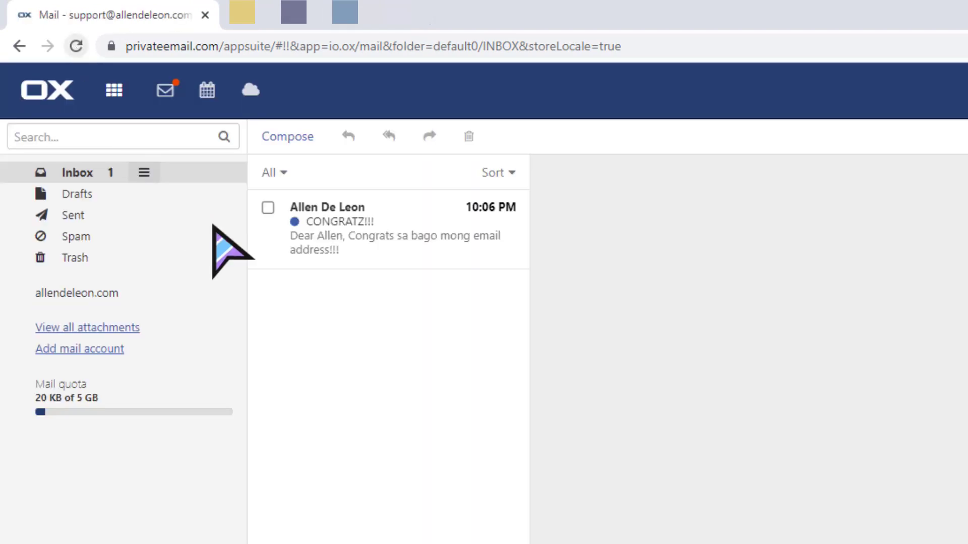
{"action": "left_click", "coordinate": [396, 242]}
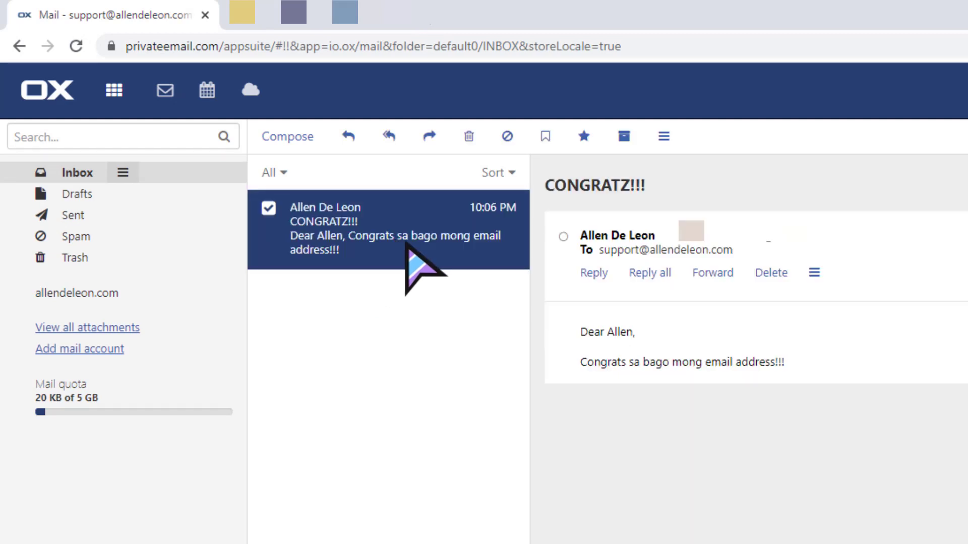